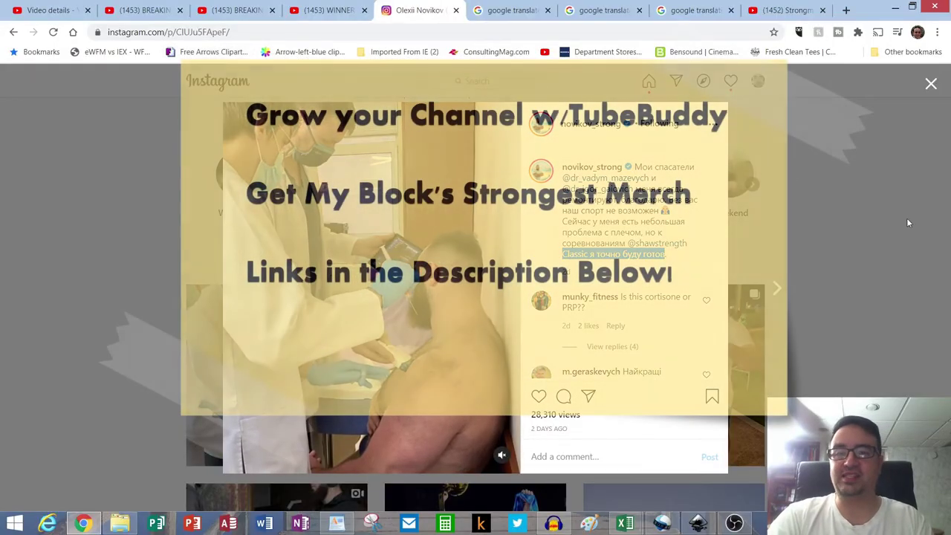
click(914, 227)
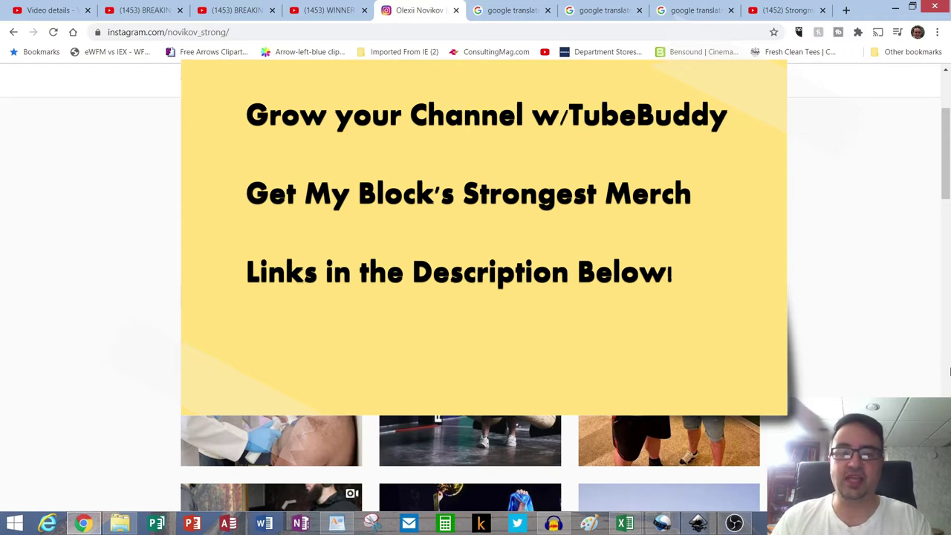
click(657, 332)
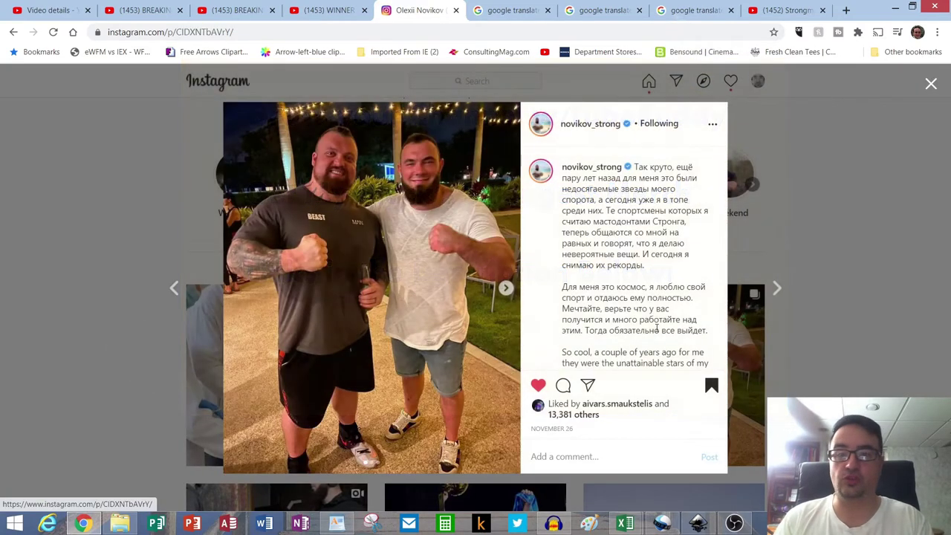
click(174, 289)
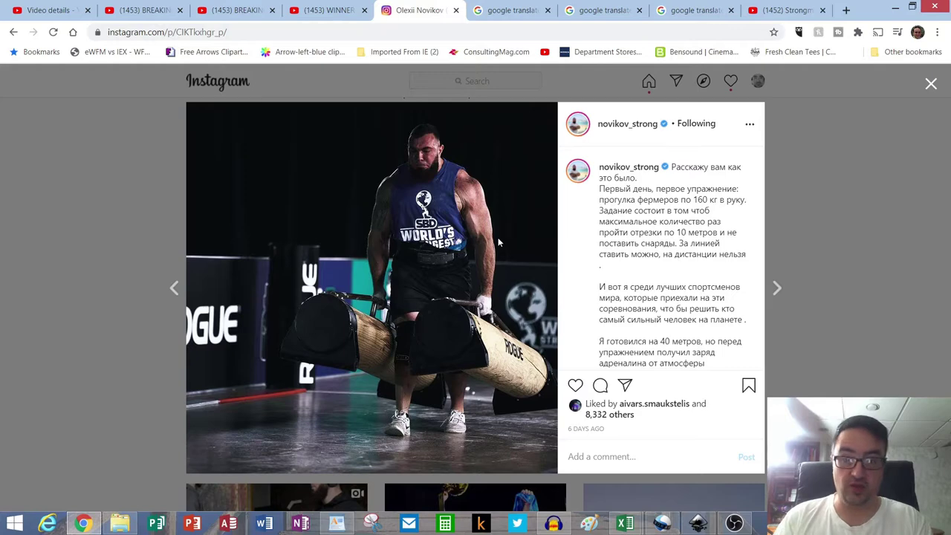
click(177, 288)
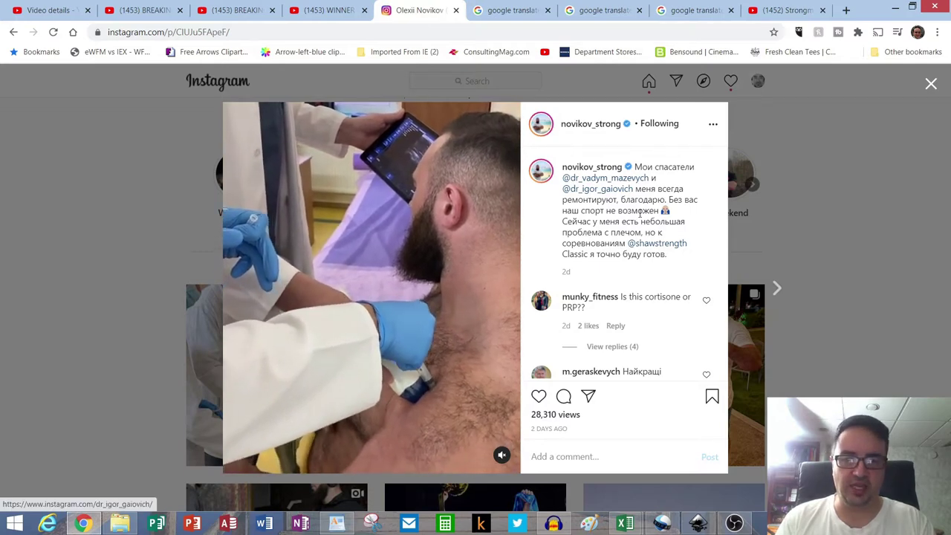
Read the three English translations of the Instagram caption in Google Translate, and return to the shoulder treatment post
click(510, 14)
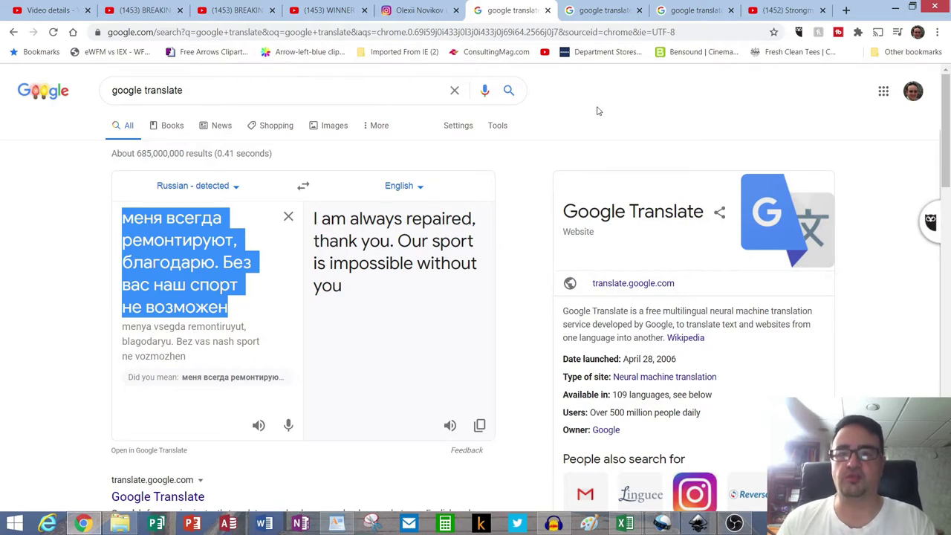
click(604, 10)
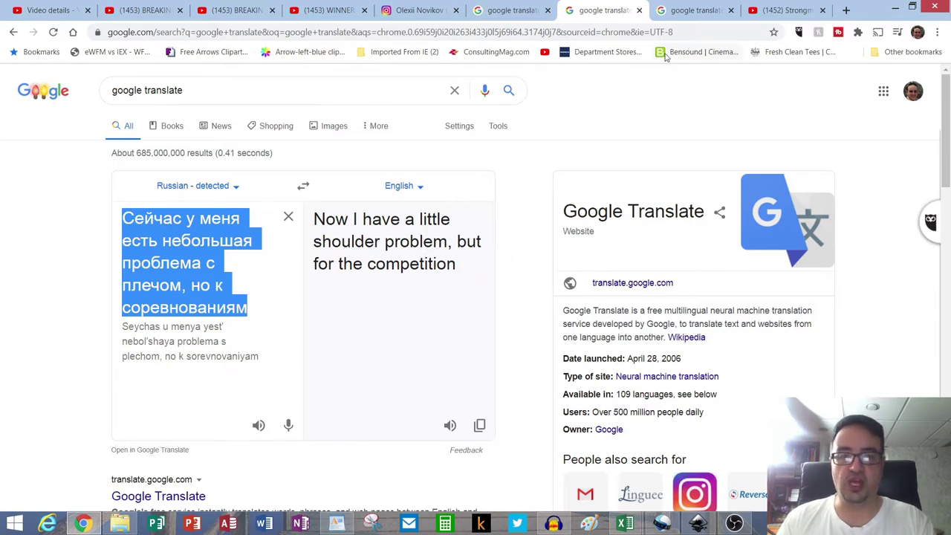
click(691, 10)
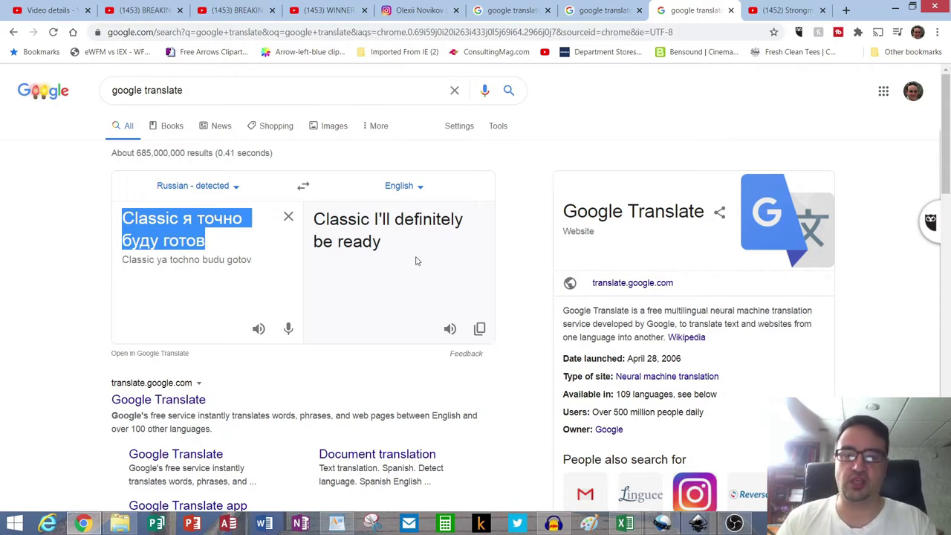
click(608, 17)
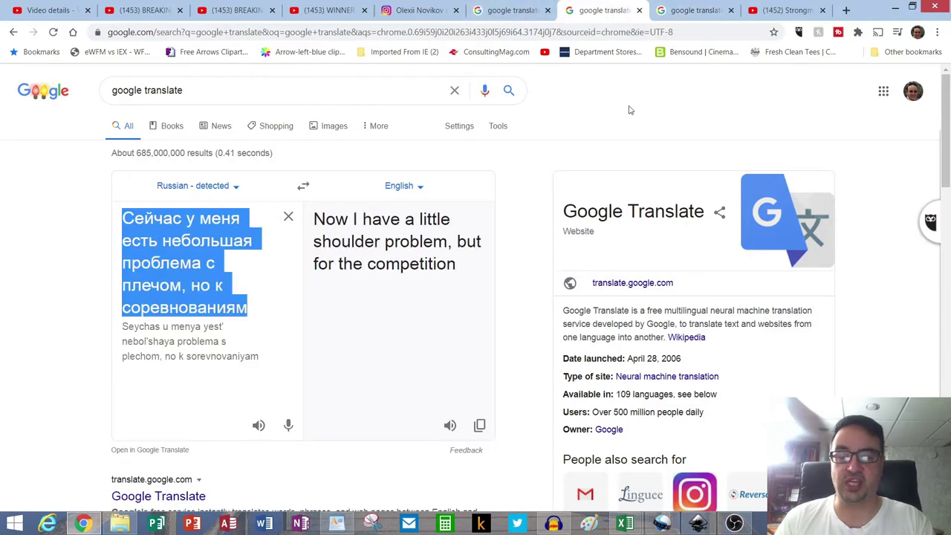
click(419, 10)
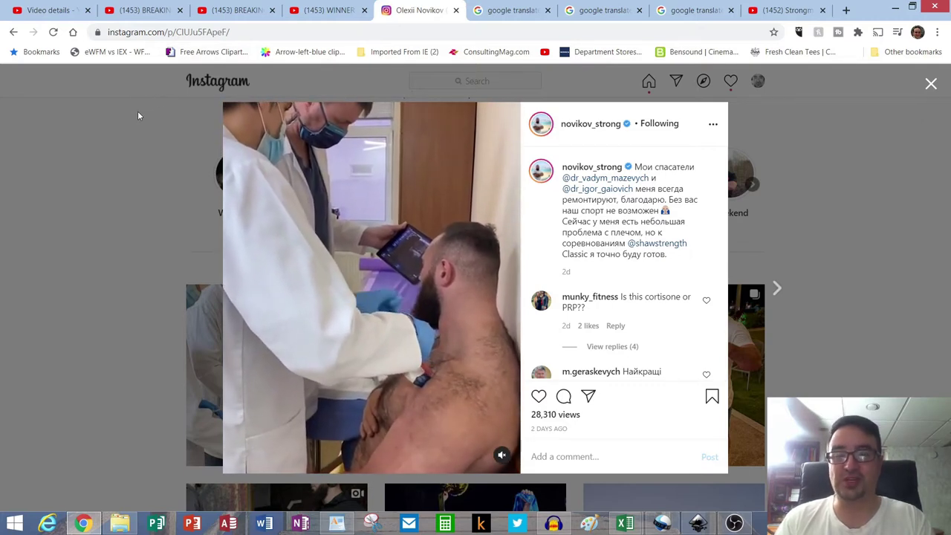
Examine the World's Strongest Man 2020 Day 1 results sheet full screen in the YouTube video
click(141, 11)
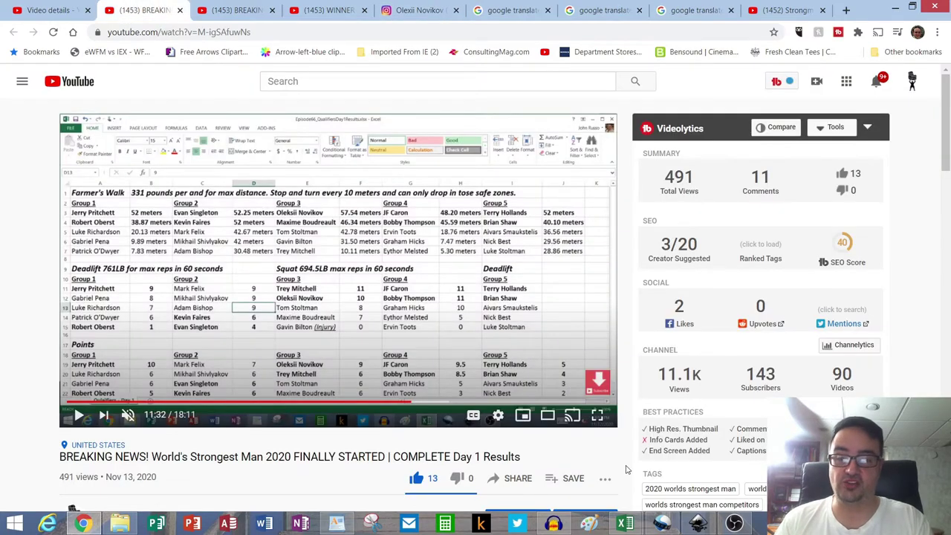
click(598, 415)
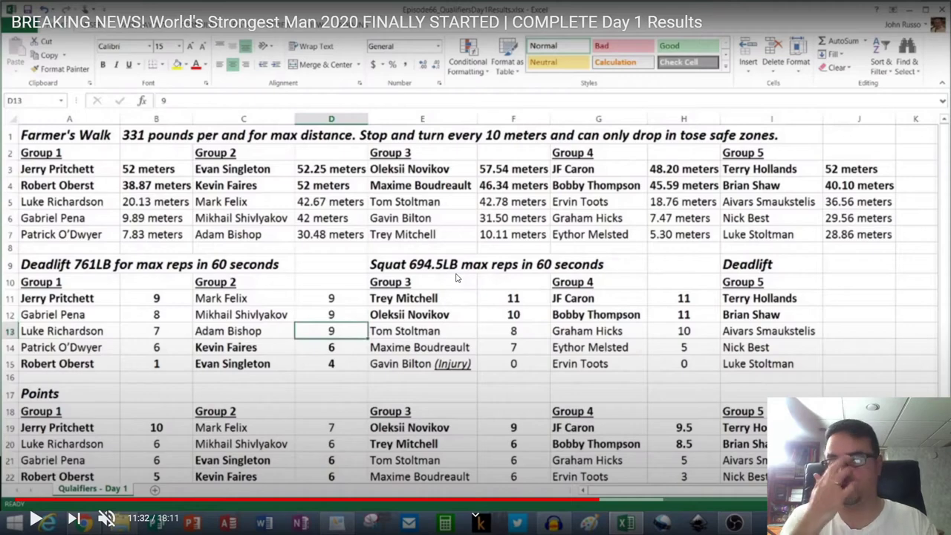
key(Escape)
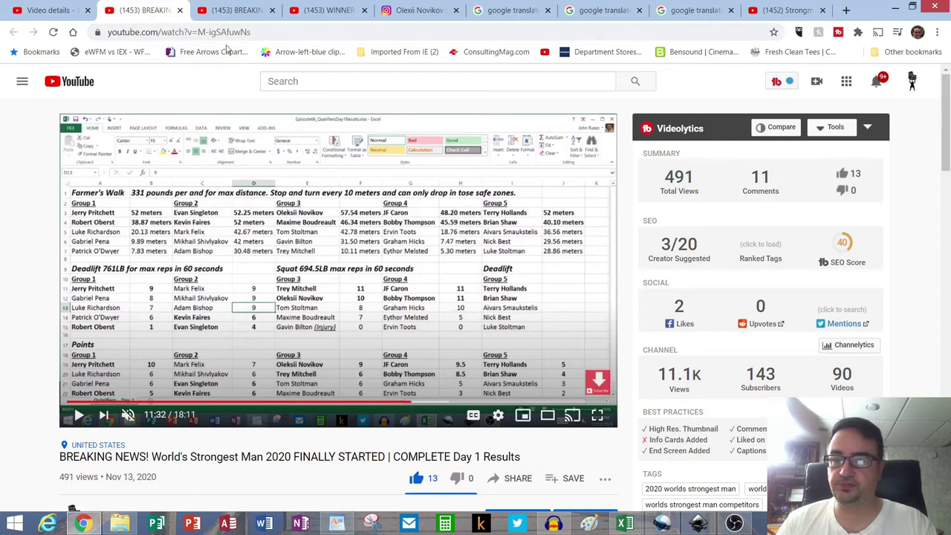
Examine the Day 2 qualifier results full screen in the finalists video, including the points tables at 13:04
right_click(232, 10)
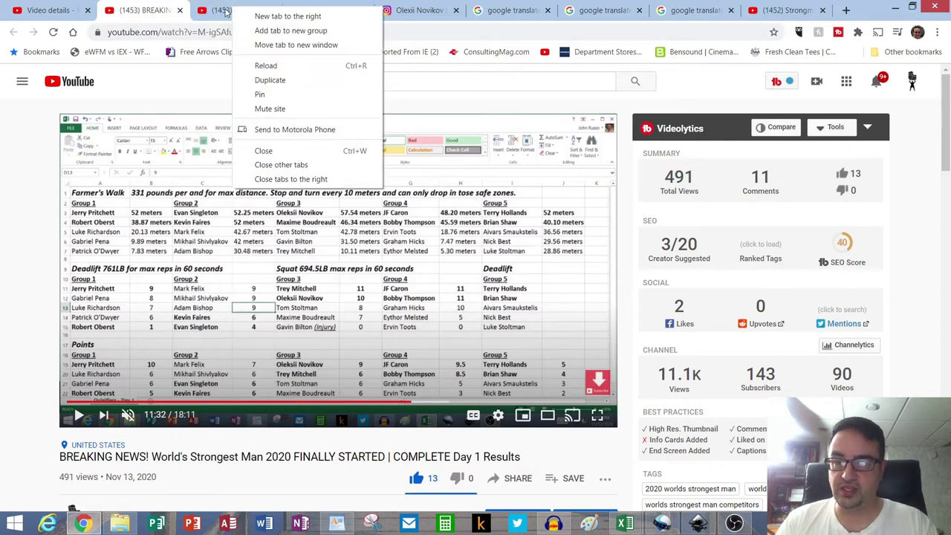
click(225, 11)
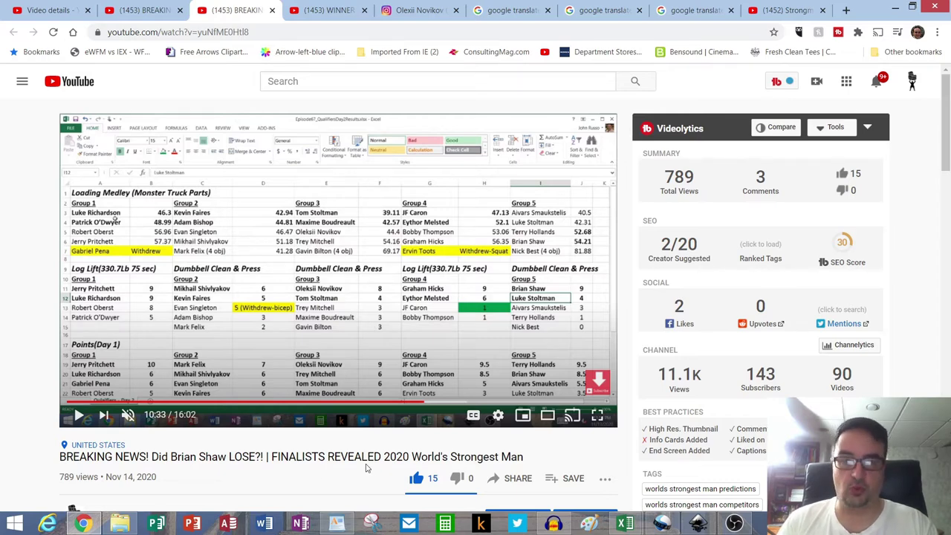
click(595, 416)
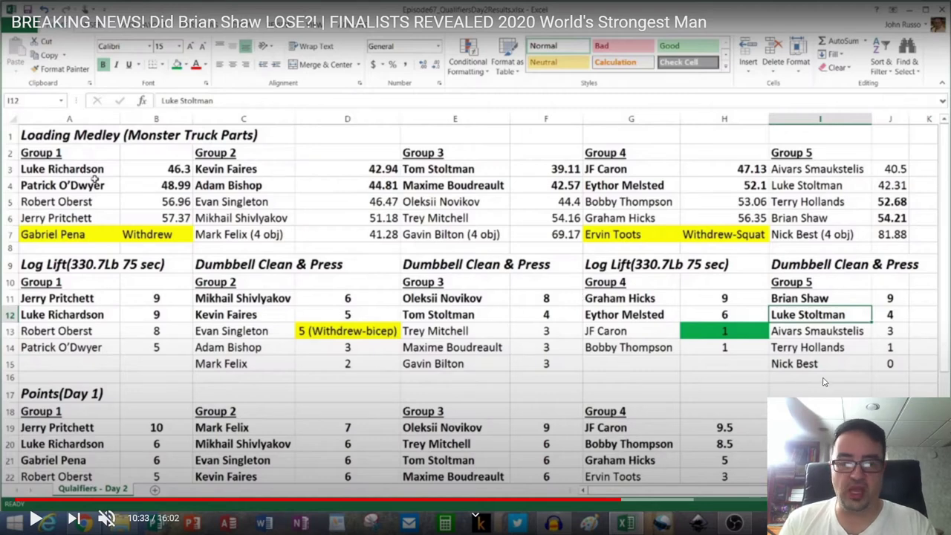
click(765, 500)
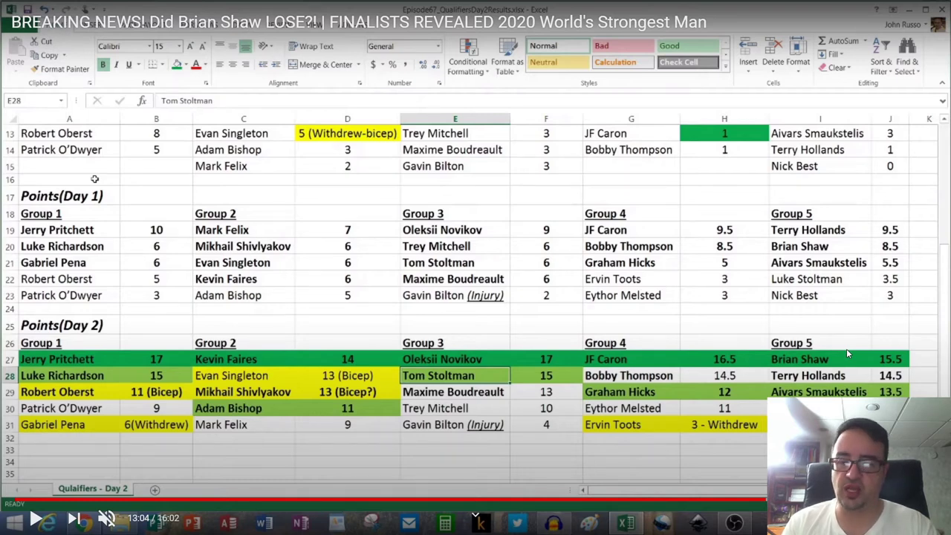
key(Escape)
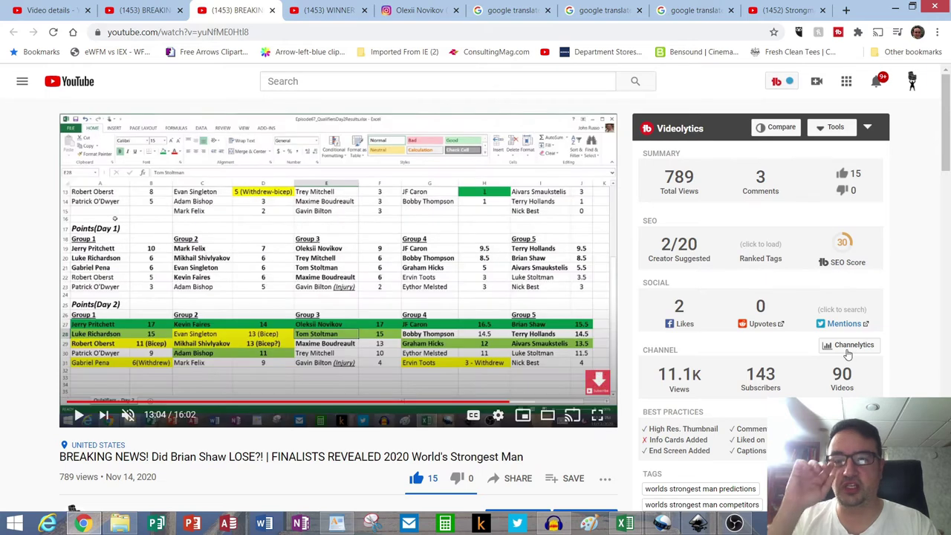
Examine the World's Strongest Man 2020 final results table full screen in the winner video
click(327, 10)
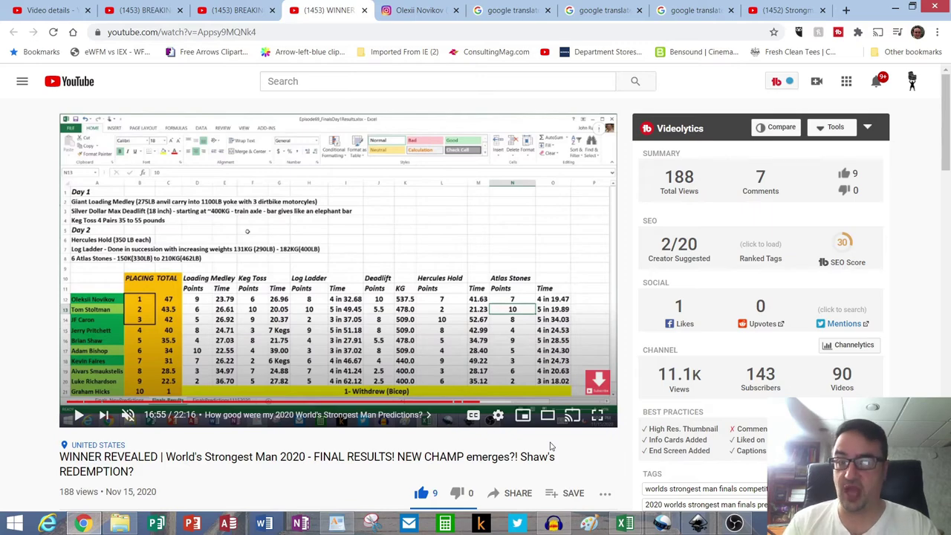
click(596, 414)
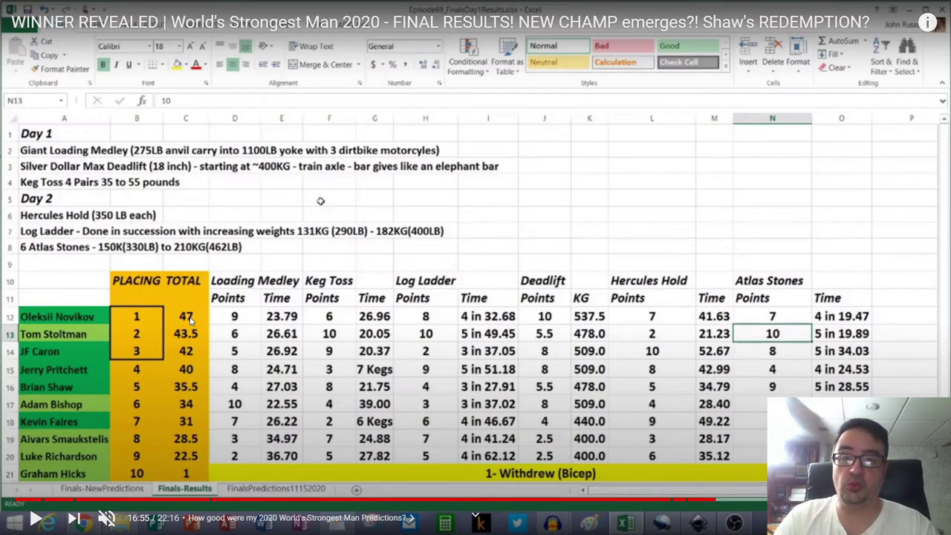
key(Escape)
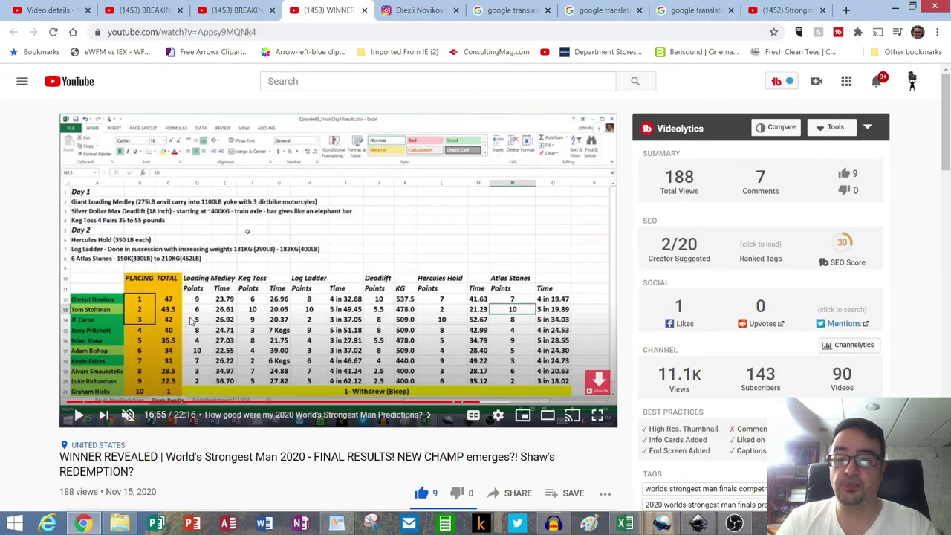
Switch to the VideoRoadmap.xlsx workbook in Excel and review the athletes' Log Press points on the ShawClassic12052020 sheet
key(alt+Tab)
click(189, 321)
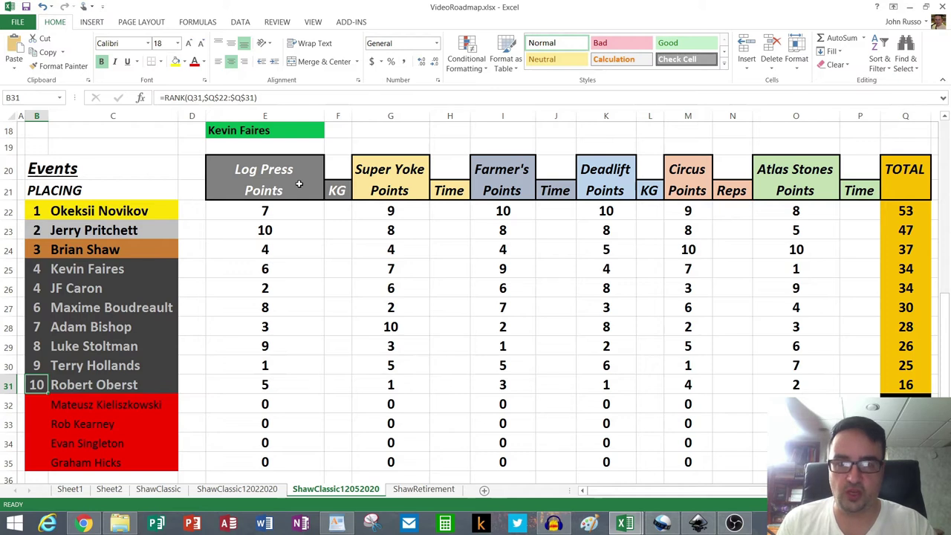
click(283, 231)
key(Down)
key(Down)
key(Down)
key(Down)
key(Down)
key(Down)
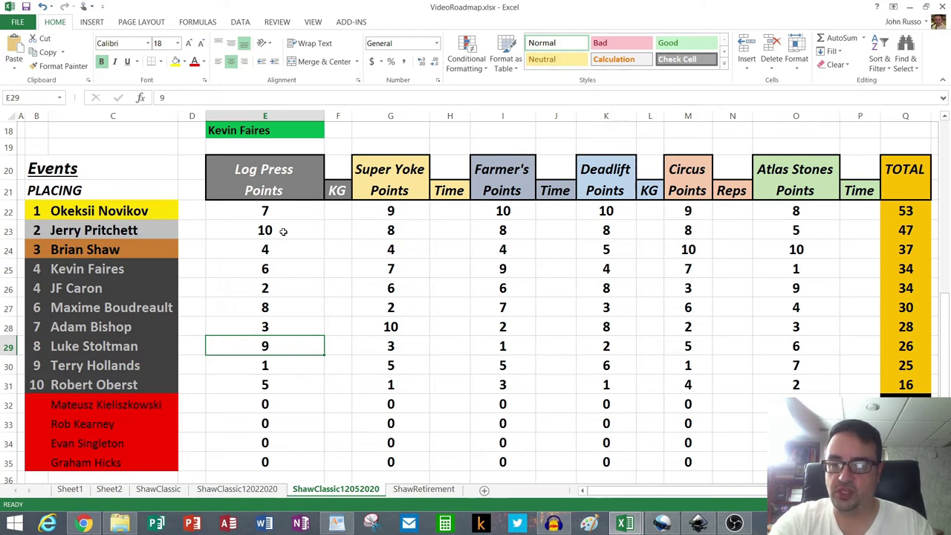
key(Up)
key(Up)
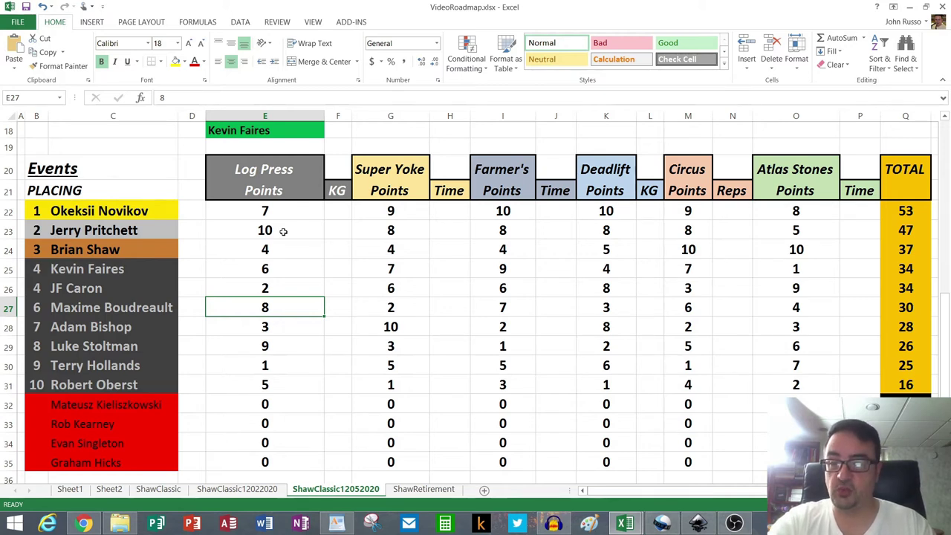
key(Up)
key(Up)
key(Up)
key(Up)
key(Up)
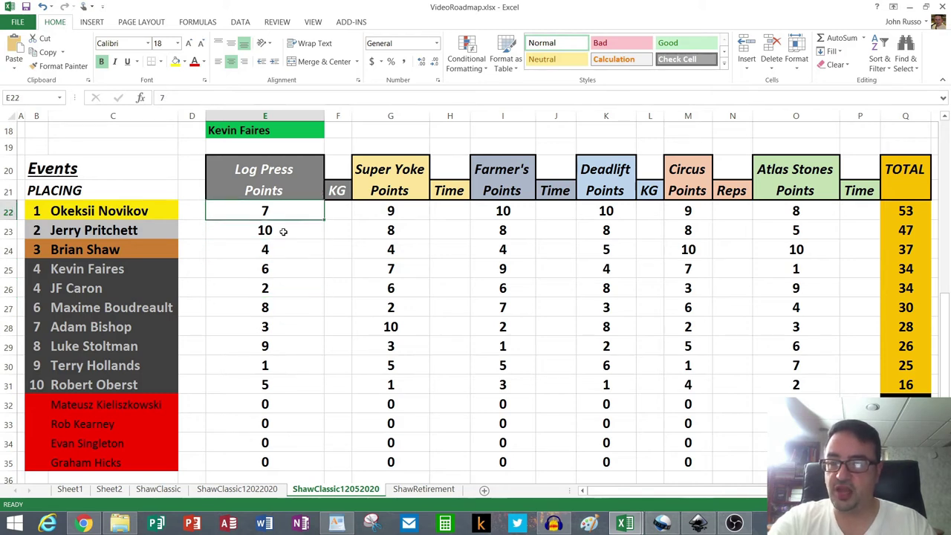
Compare the Log Press points of the lower-placed athletes with those of the top three
key(Down)
key(Down)
key(Down)
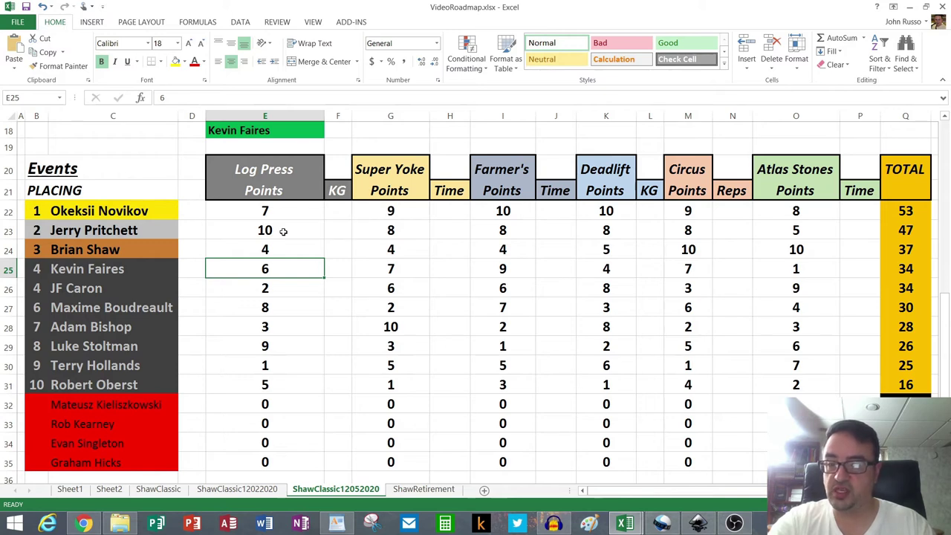
key(Down)
key(Down)
key(Down)
key(Down)
key(Down)
key(Down)
key(Down)
key(Up)
key(Up)
key(Up)
key(Up)
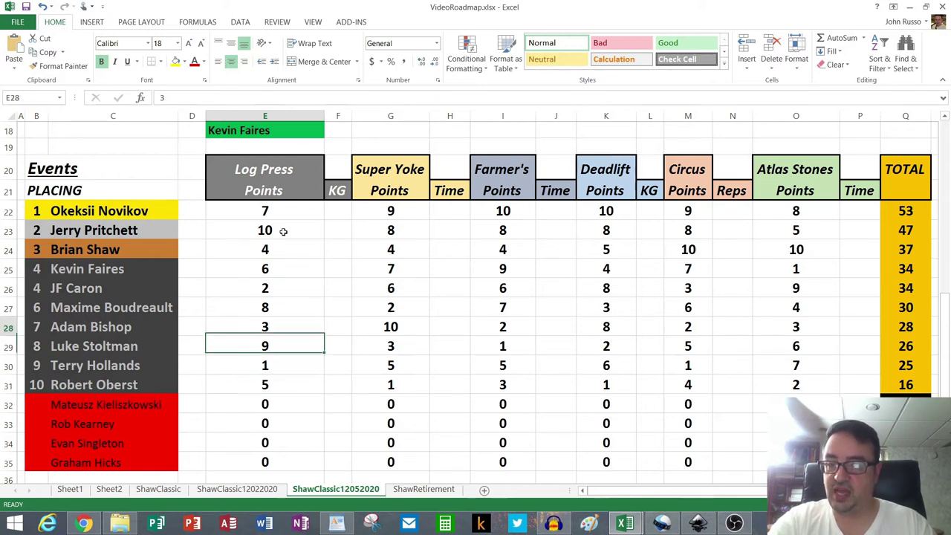
key(Up)
key(Up)
key(Up)
key(Up)
key(Down)
key(Down)
key(Down)
key(Down)
key(Down)
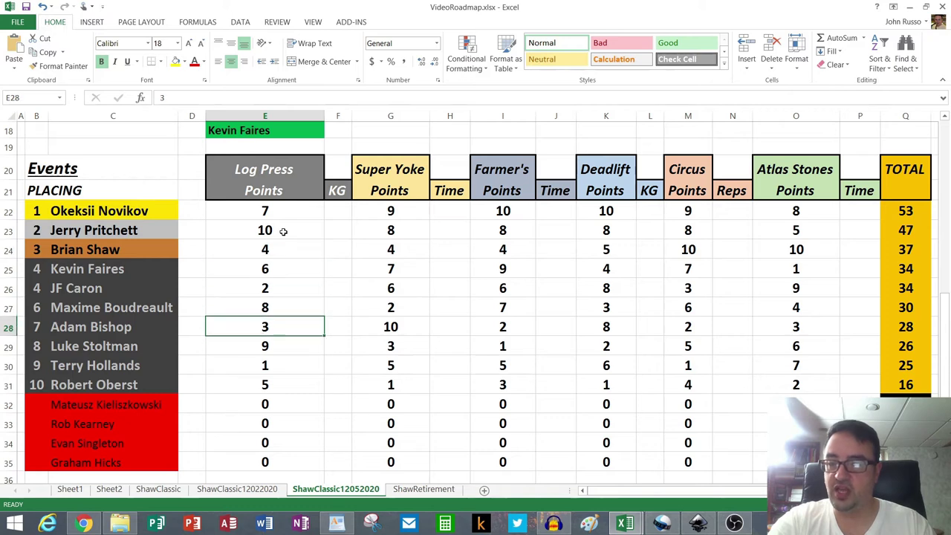
key(Up)
key(Up)
key(Up)
key(Down)
key(Down)
key(Down)
key(Down)
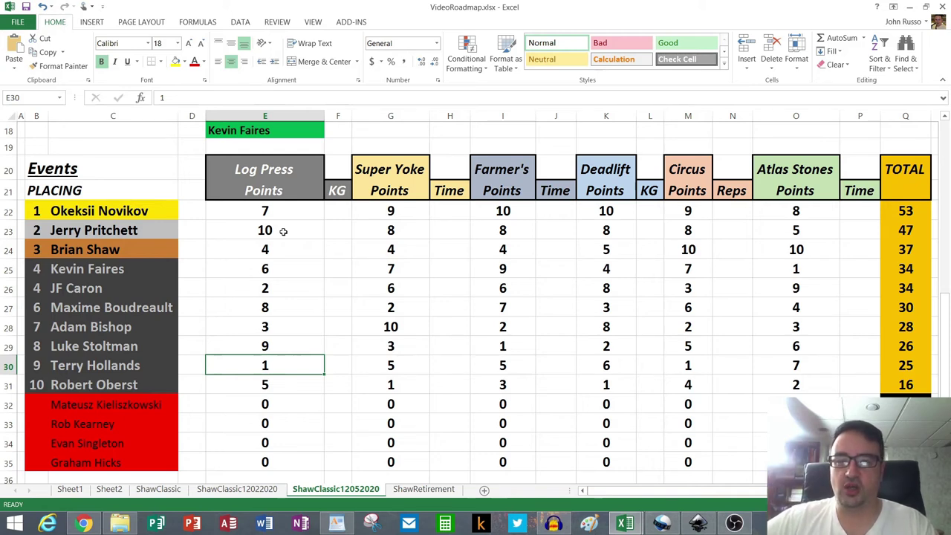
key(Up)
key(Up)
key(Up)
key(Up)
key(Up)
key(Up)
key(Up)
key(Up)
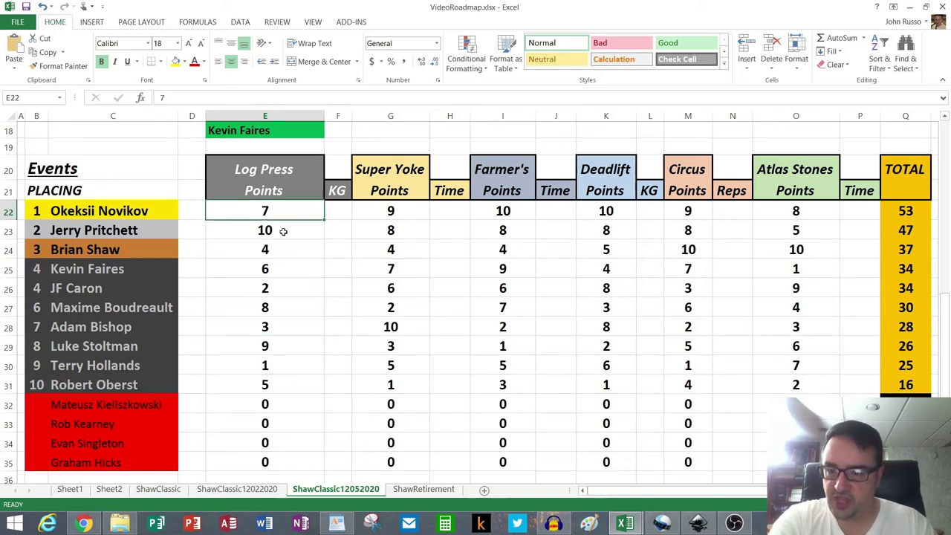
key(Down)
key(Down)
key(Down)
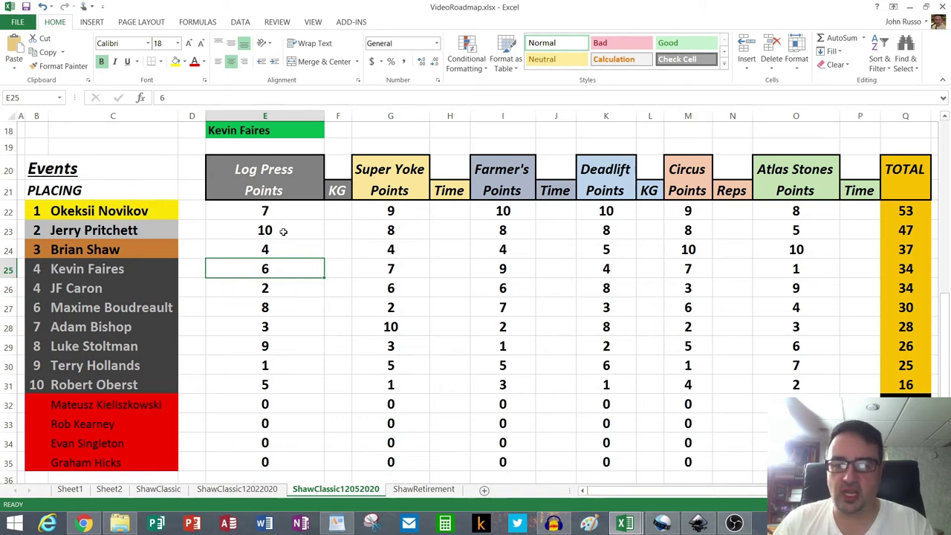
text(7)
key(Up)
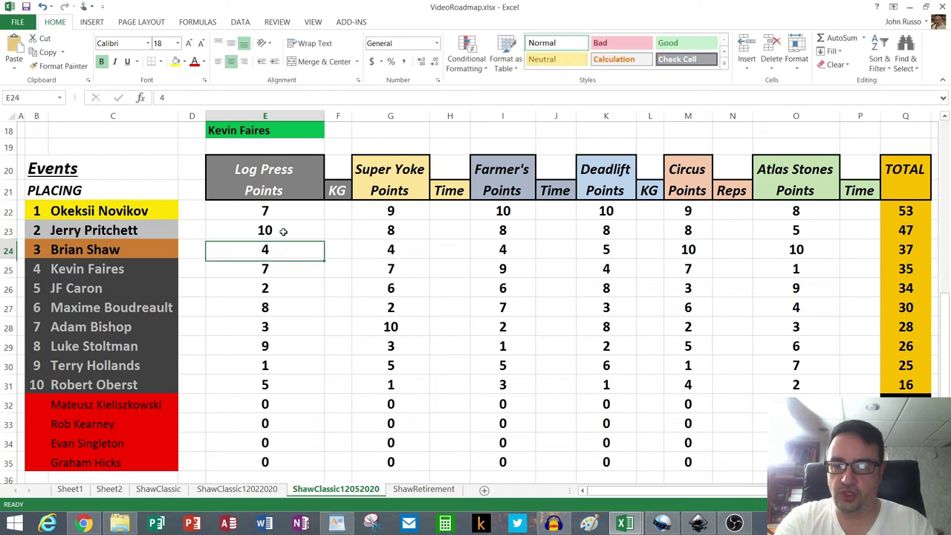
key(Up)
key(Up)
text(6)
key(Return)
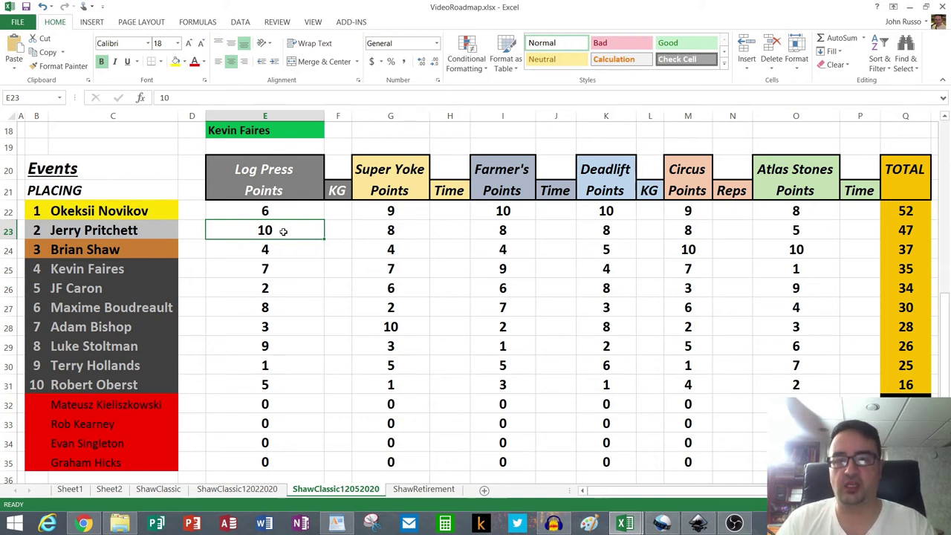
Review Okeksii Novikov's Log Press, Super Yoke and Farmer's points, comparing the Farmer's points with those of the athletes placed directly below
key(Up)
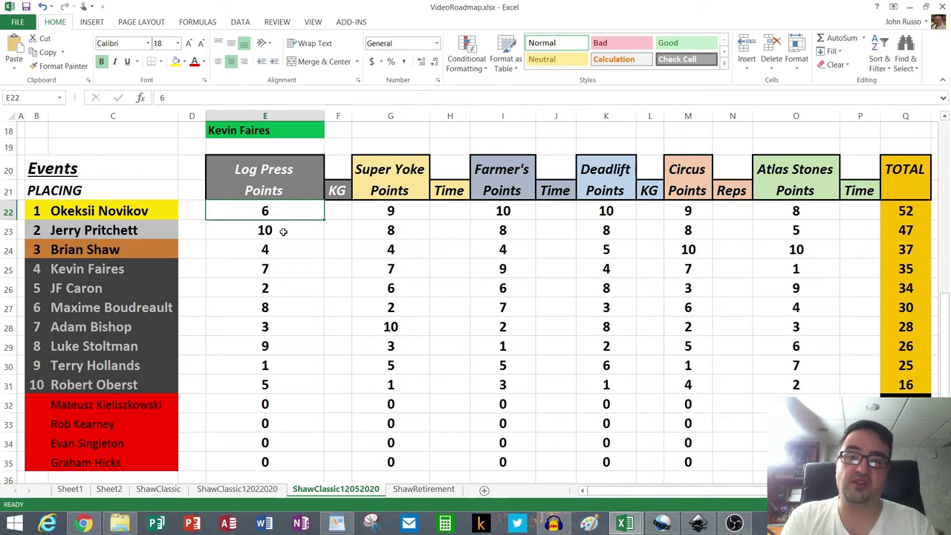
key(Right)
key(Right)
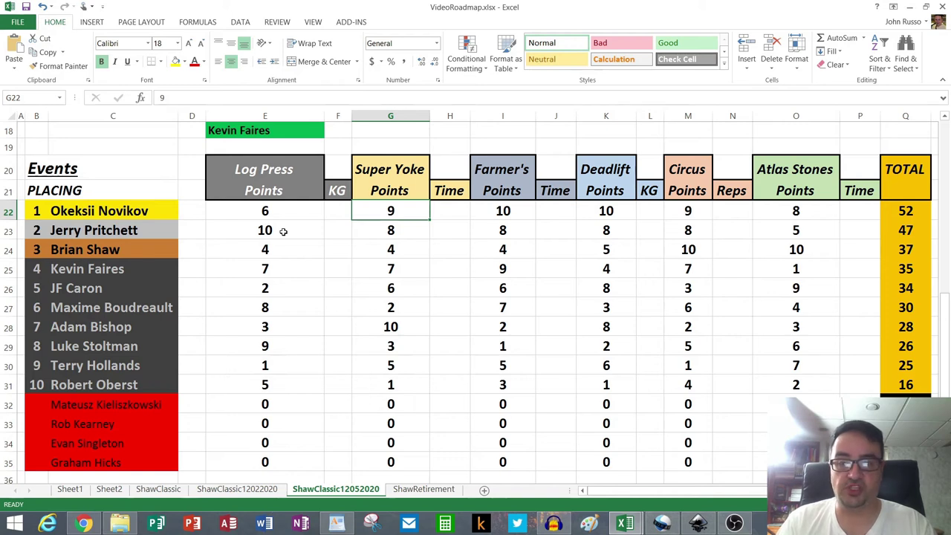
key(Right)
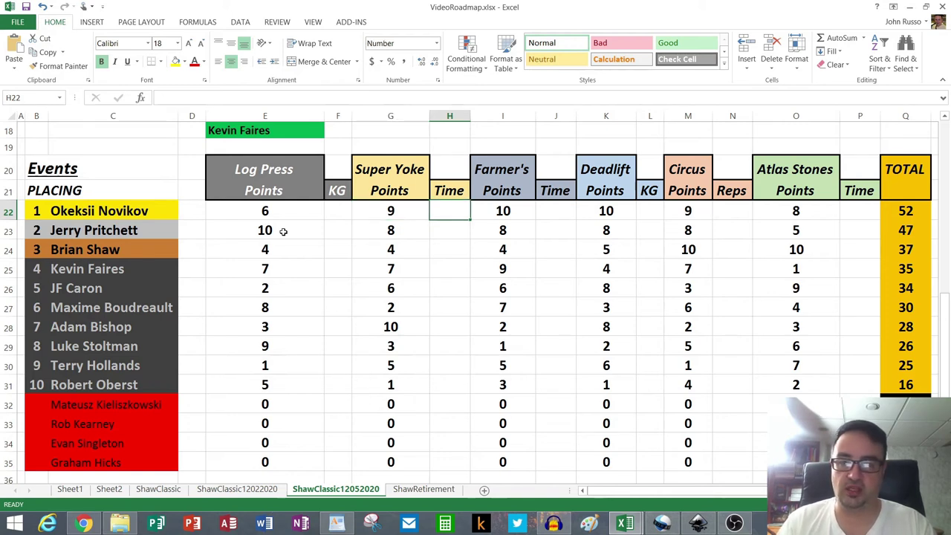
key(Right)
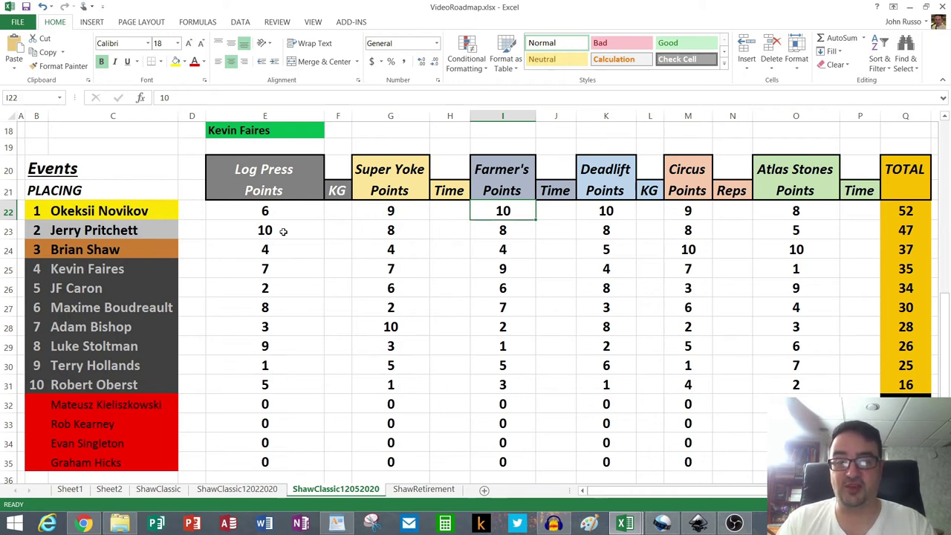
key(Down)
key(Down)
key(Down)
key(Up)
key(Up)
key(Up)
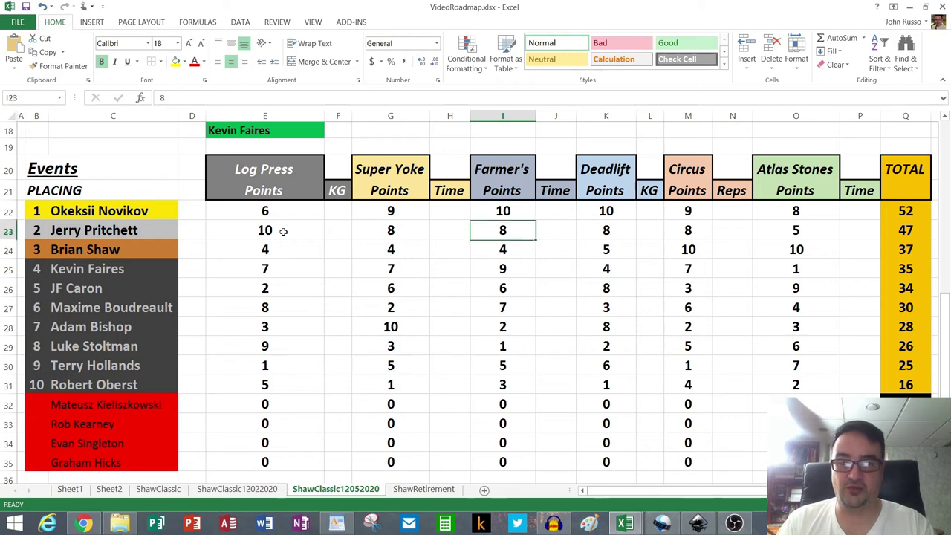
key(Down)
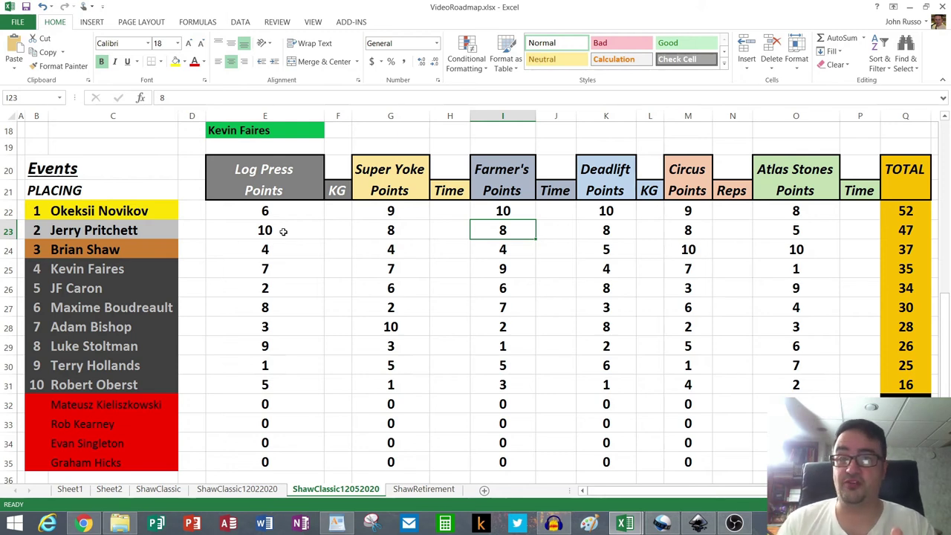
Examine Novikov's Deadlift, Circus and Atlas Stones points and compare his total with Jerry Pritchett's
key(Right)
key(Right)
key(Up)
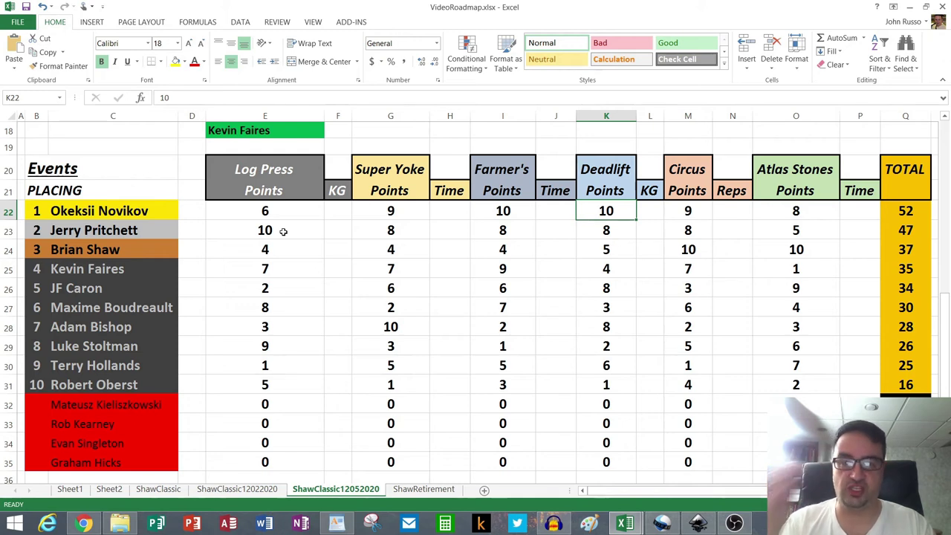
key(Right)
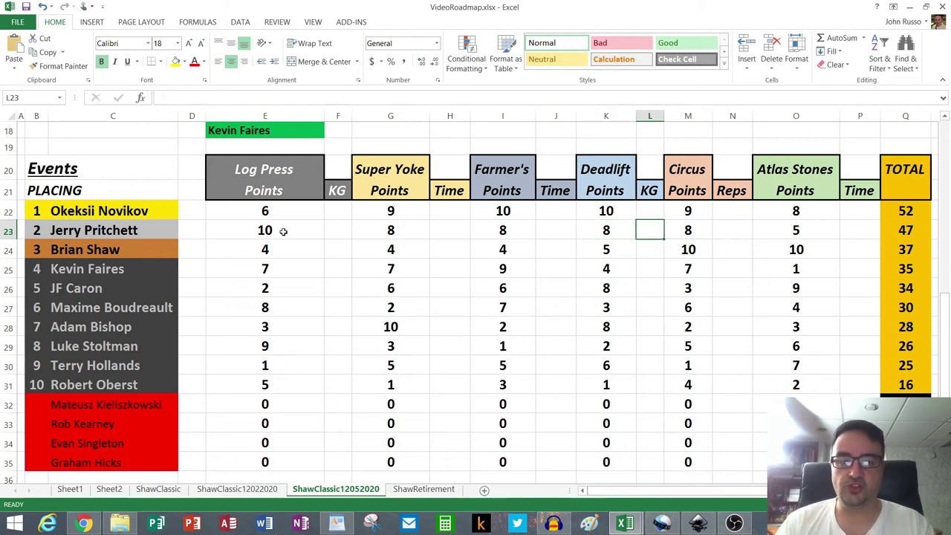
key(Right)
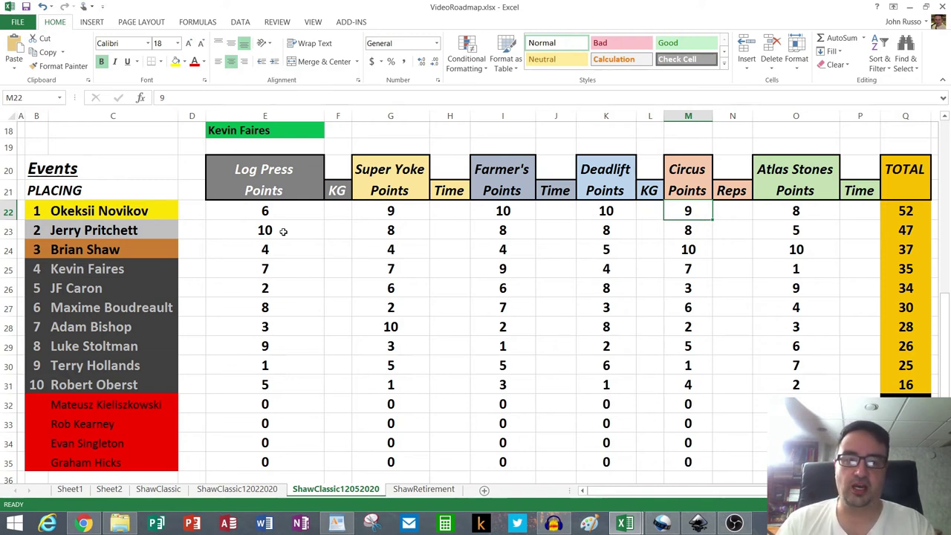
key(Right)
key(Right)
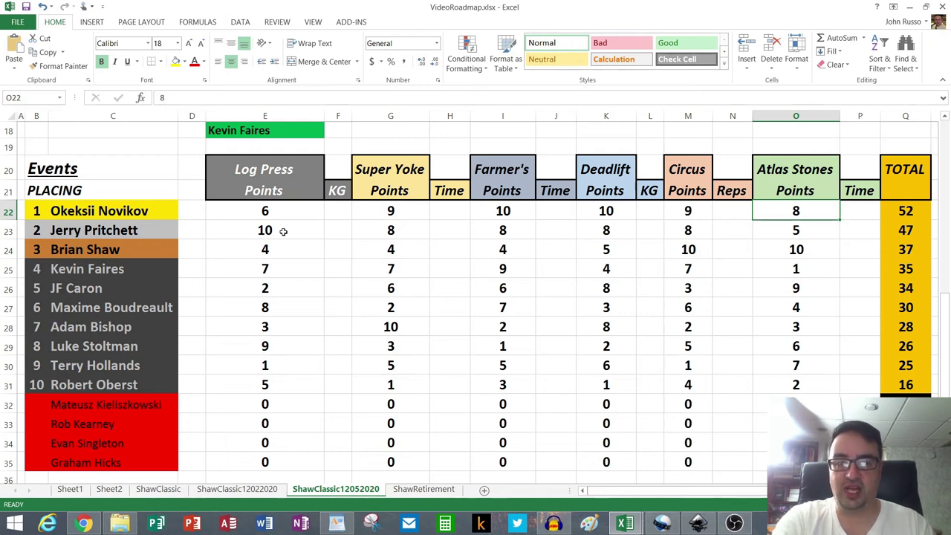
key(Right)
key(Right)
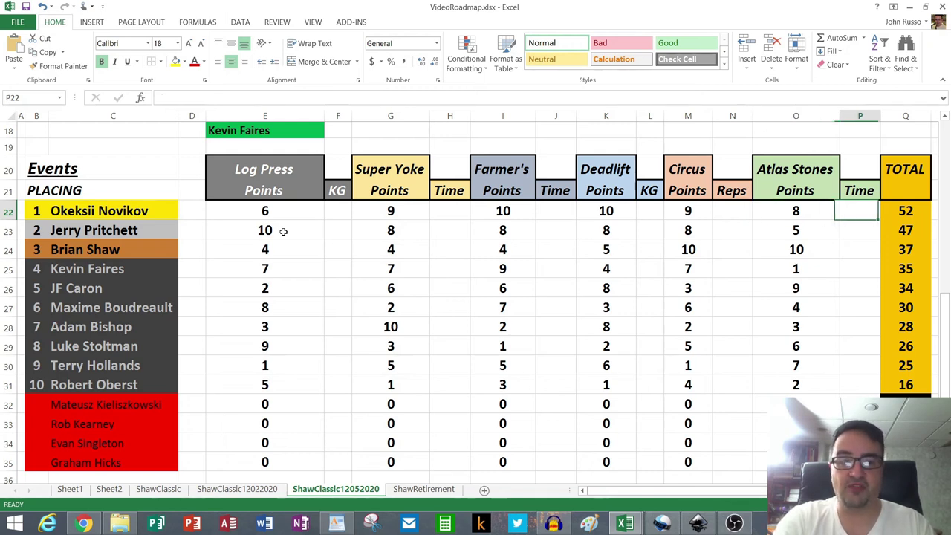
key(Down)
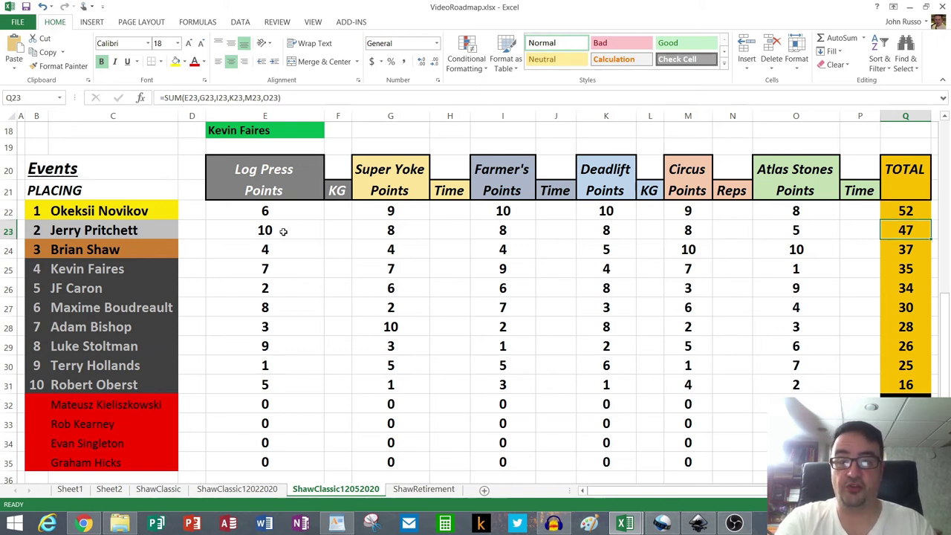
Go through the predicted placings one athlete at a time, from Brian Shaw in third down to Robert Oberst in tenth
key(Down)
key(Left)
key(Left)
key(Left)
key(Left)
key(Left)
key(Left)
key(Left)
key(Left)
key(Left)
key(Left)
key(Left)
key(Left)
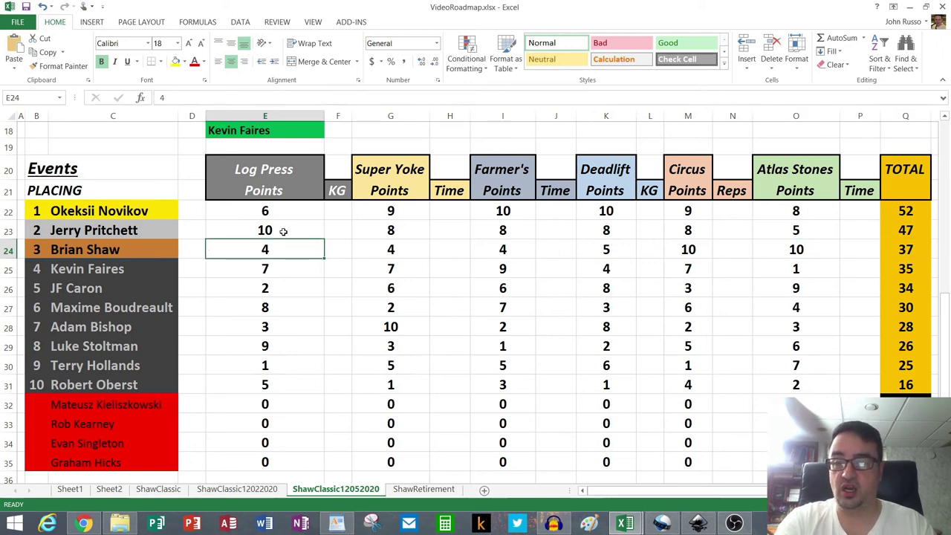
key(Left)
key(Left)
key(Down)
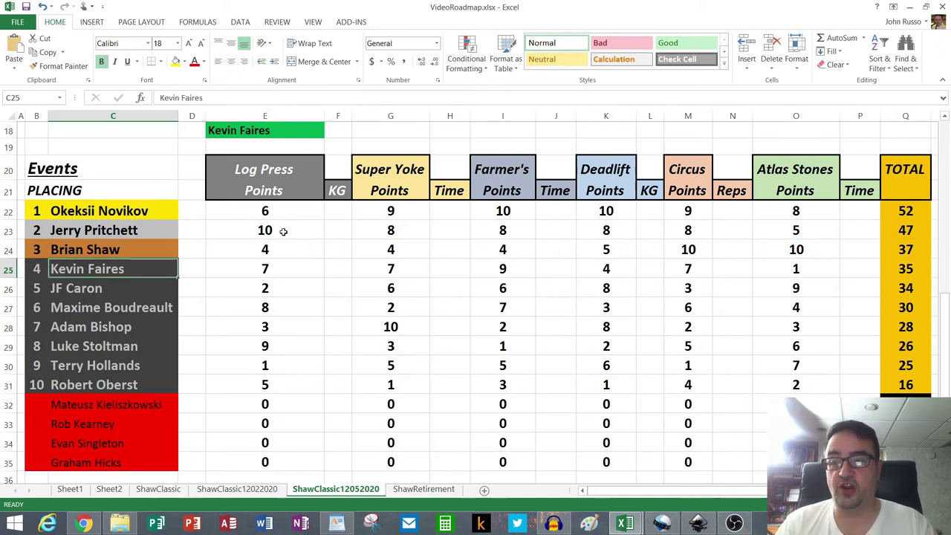
key(Down)
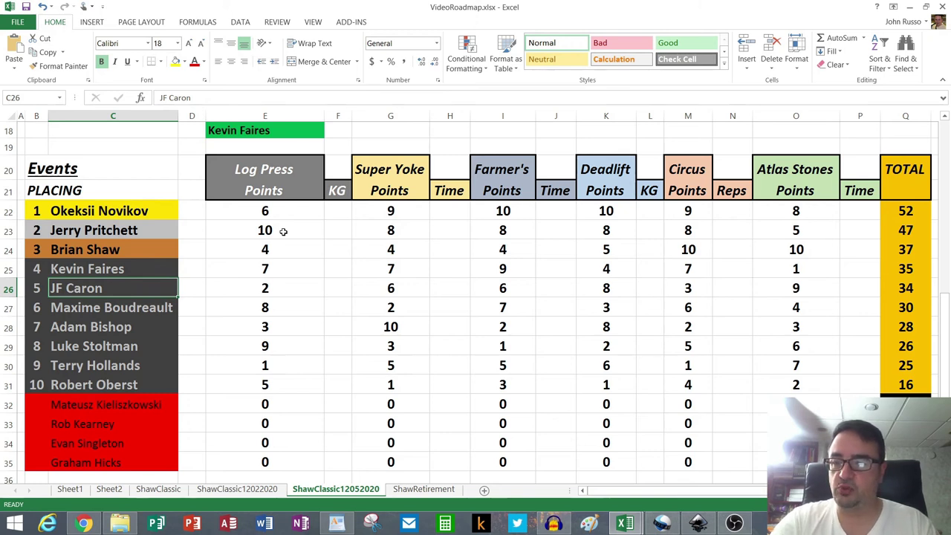
key(Down)
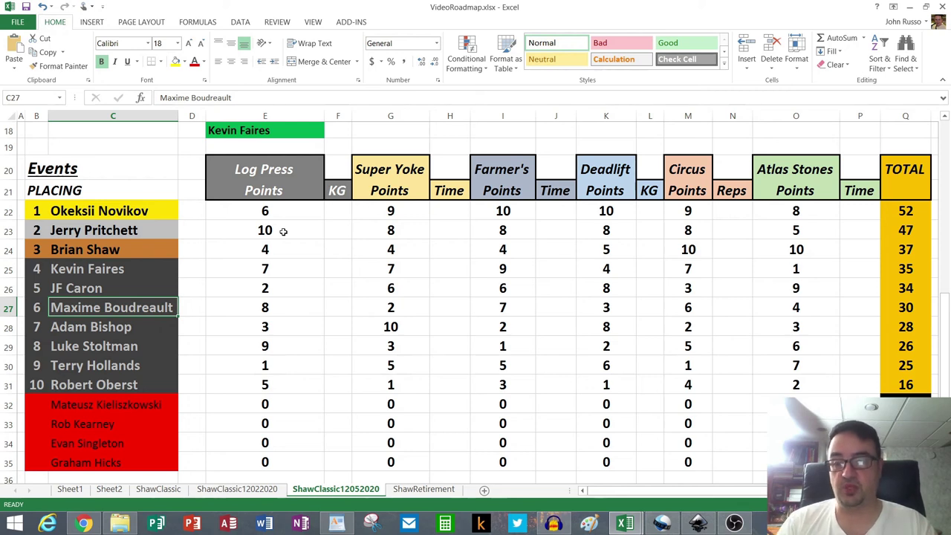
key(Down)
key(Down)
key(Down)
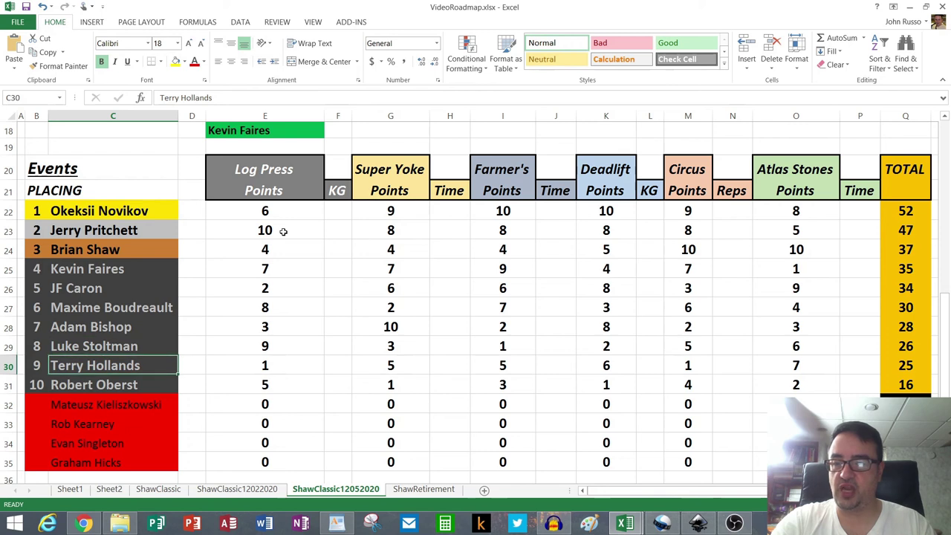
key(Down)
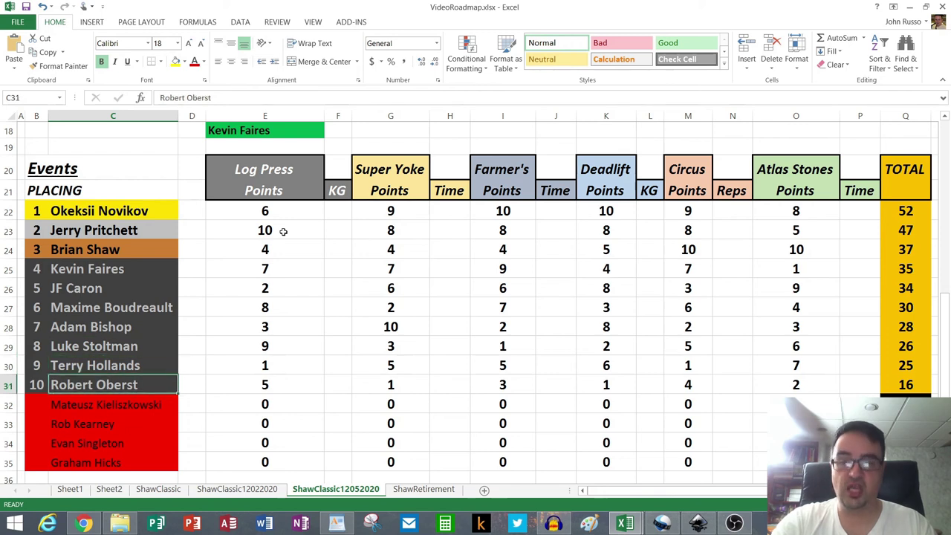